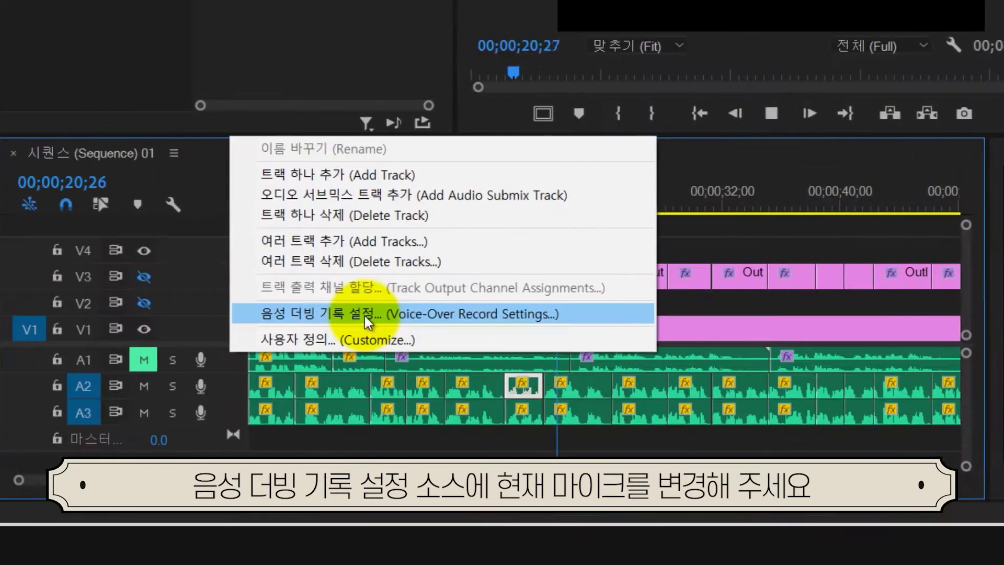
- In Voice-Over Record Settings, keep the Realtek microphone as source and uncheck the 3-second pre-roll
{"action": "left_click", "coordinate": [657, 412]}
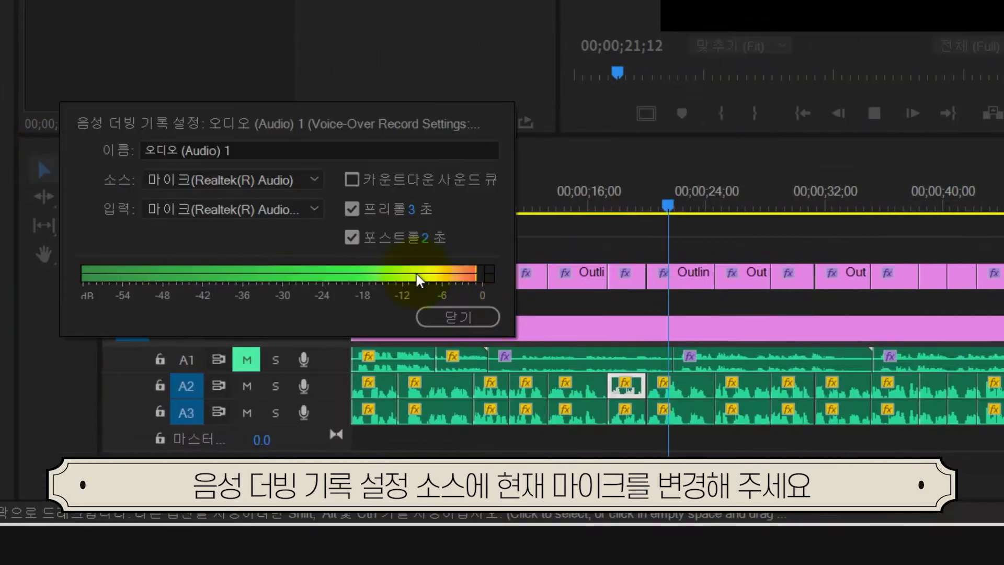
{"action": "left_click", "coordinate": [307, 179]}
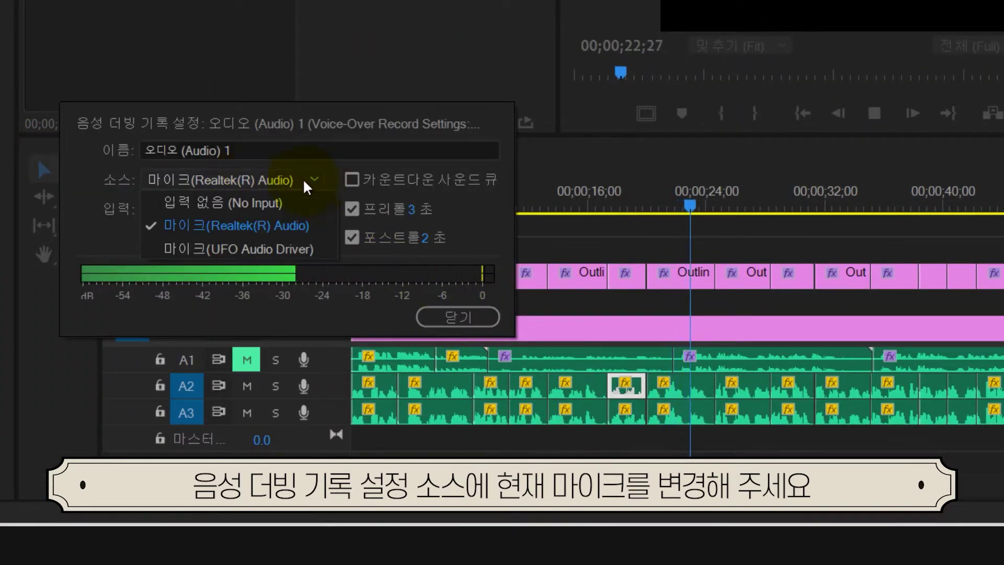
{"action": "left_click", "coordinate": [243, 225]}
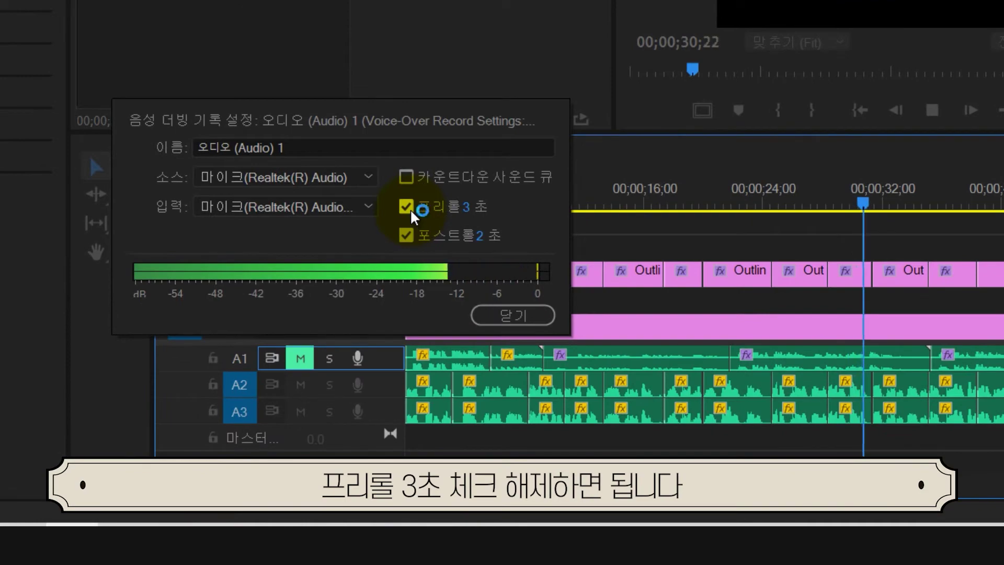
{"action": "left_click", "coordinate": [410, 209]}
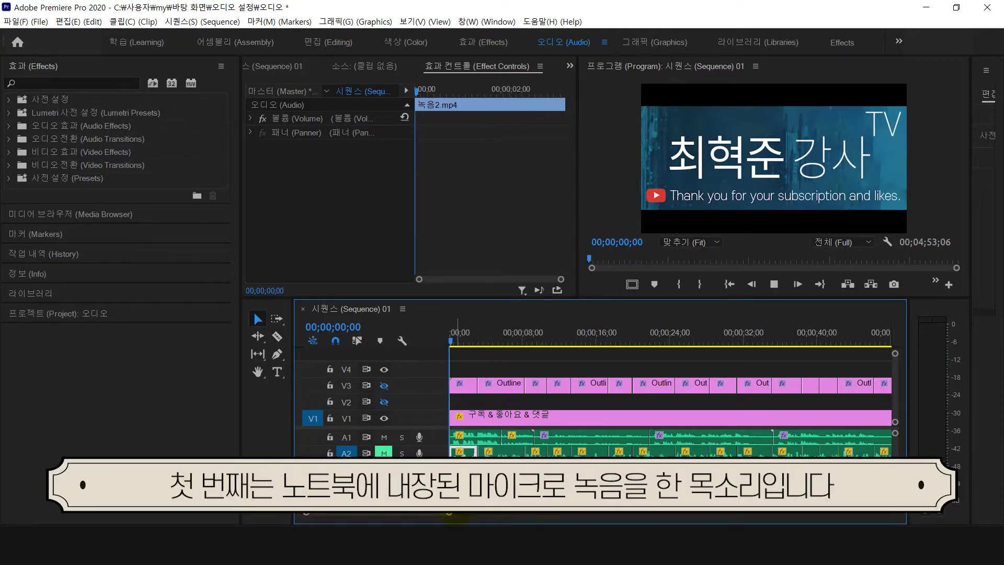
{"action": "key", "text": "space"}
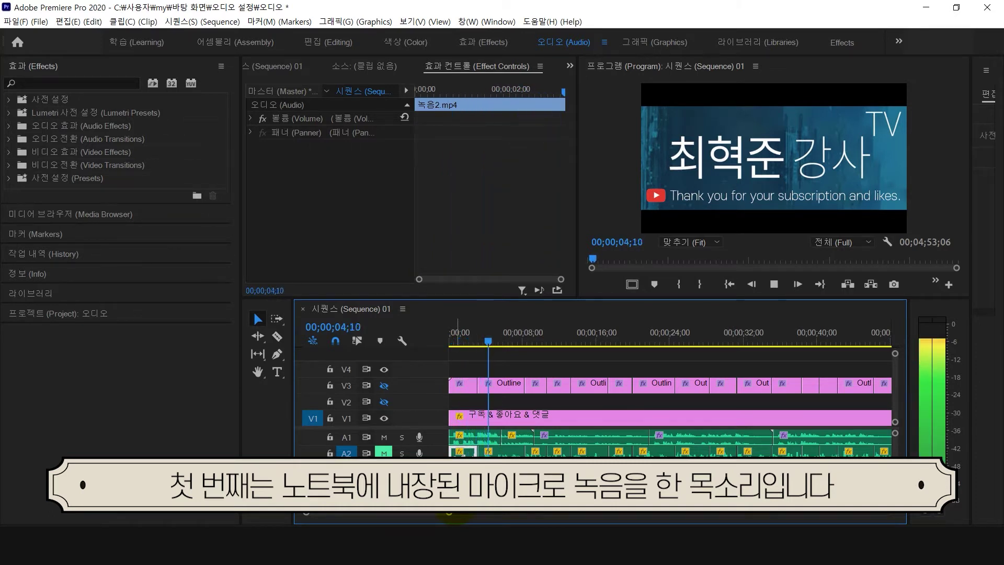
{"action": "key", "text": "space"}
{"action": "key", "text": "Home"}
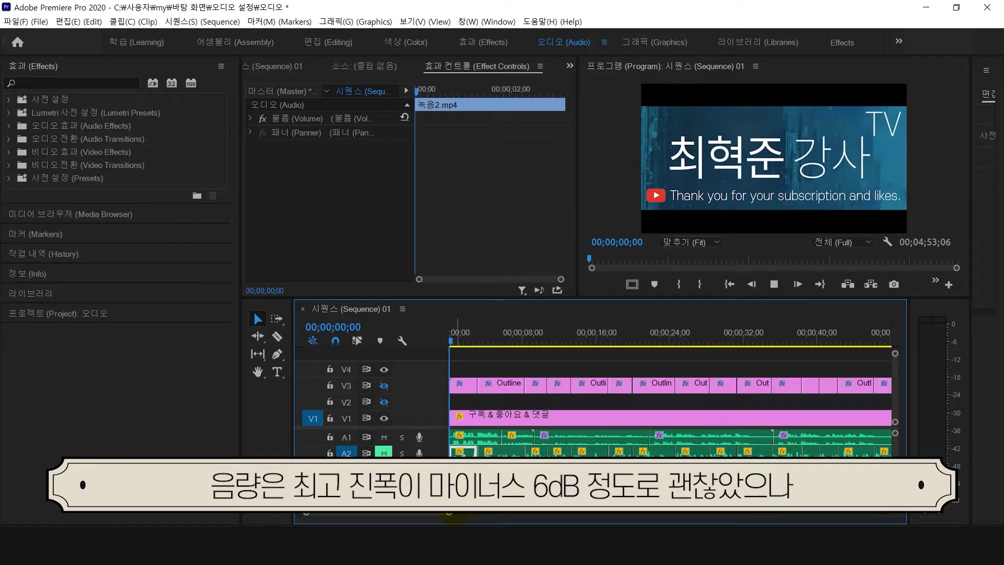
{"action": "key", "text": "space"}
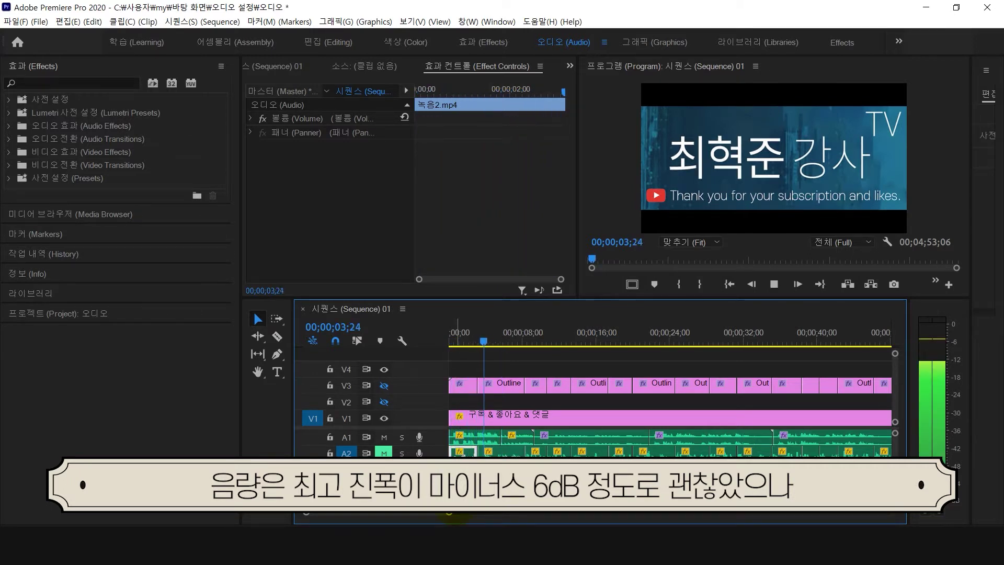
{"action": "key", "text": "space"}
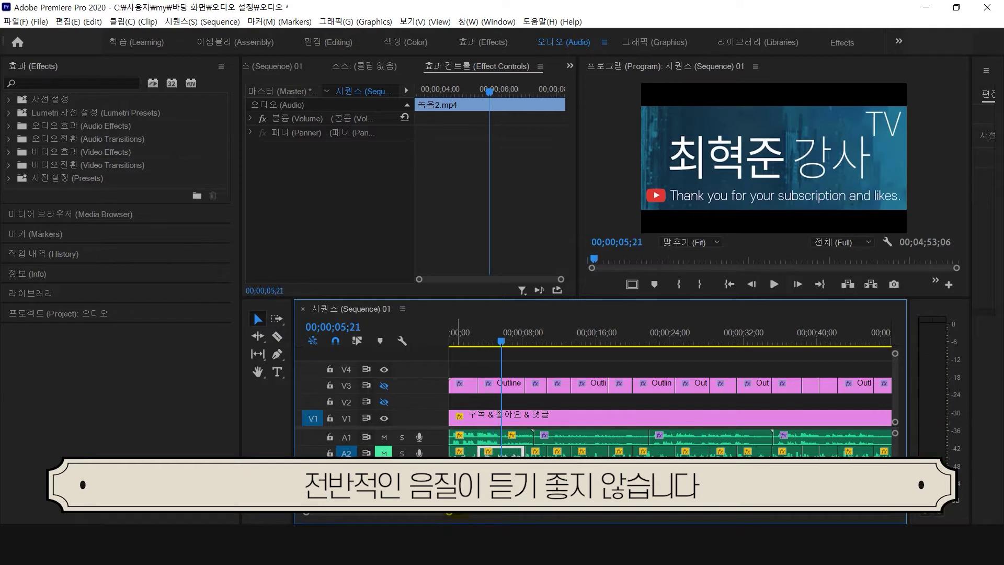
{"action": "key", "text": "Home"}
{"action": "key", "text": "space"}
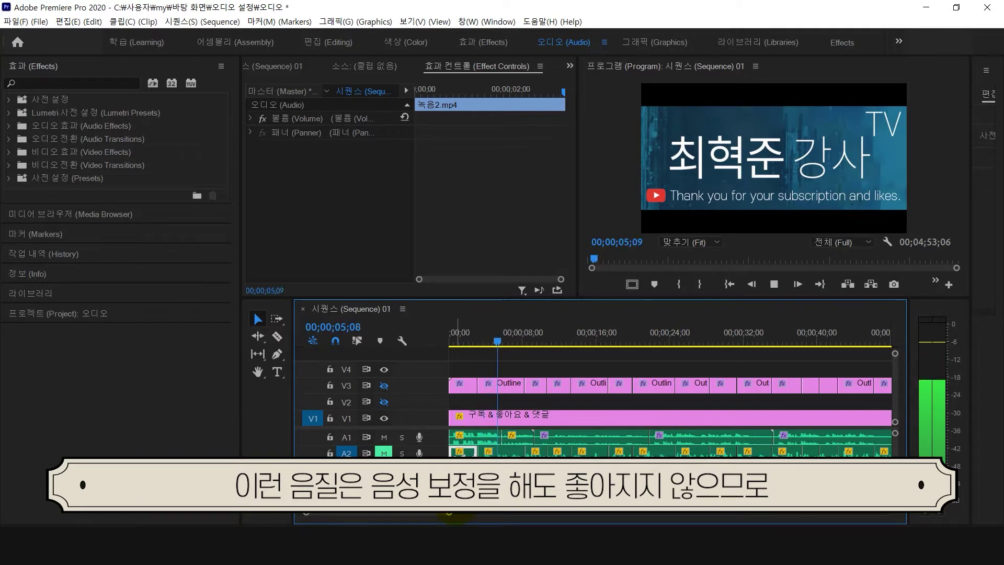
{"action": "key", "text": "space"}
{"action": "key", "text": "Home"}
{"action": "key", "text": "space"}
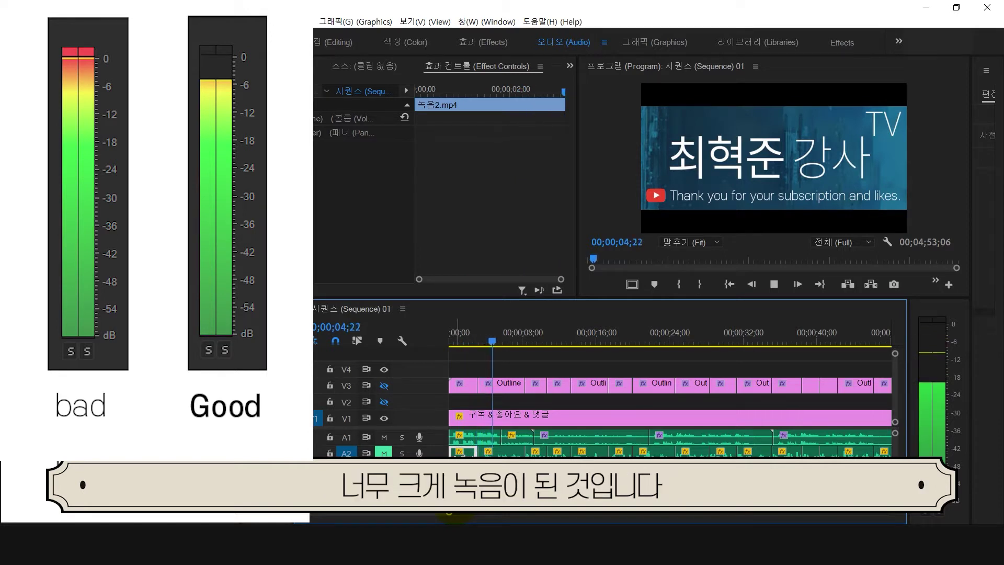
- Set the A1 narration clip's audio gain to a fixed -5 dB
{"action": "key", "text": "space"}
{"action": "left_click", "coordinate": [714, 445]}
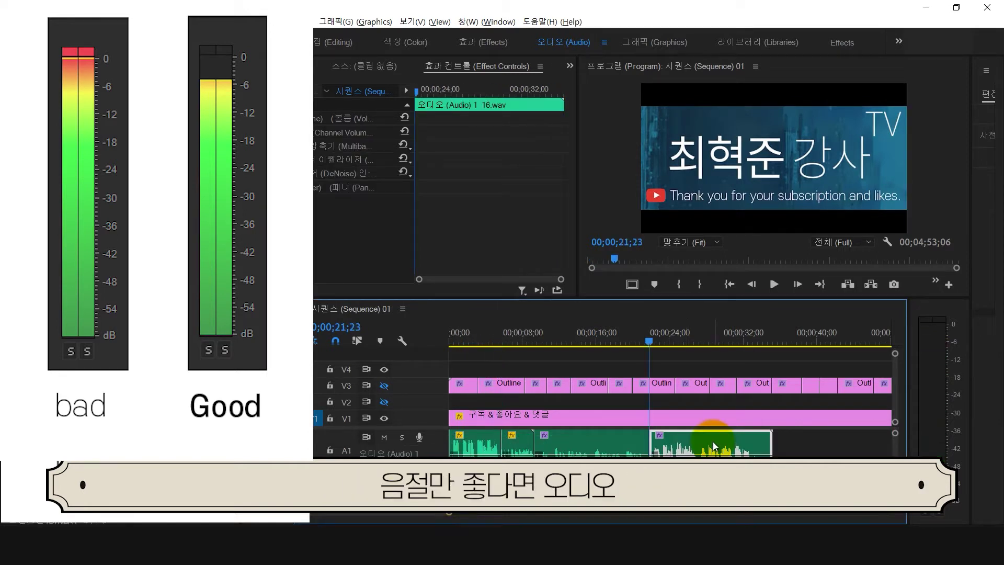
{"action": "right_click", "coordinate": [713, 441]}
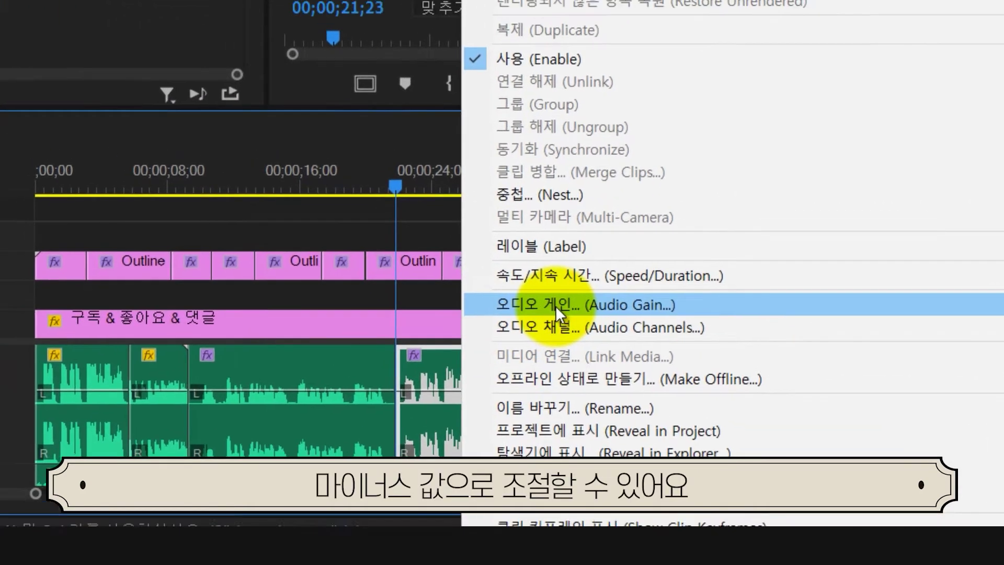
{"action": "left_click", "coordinate": [525, 282]}
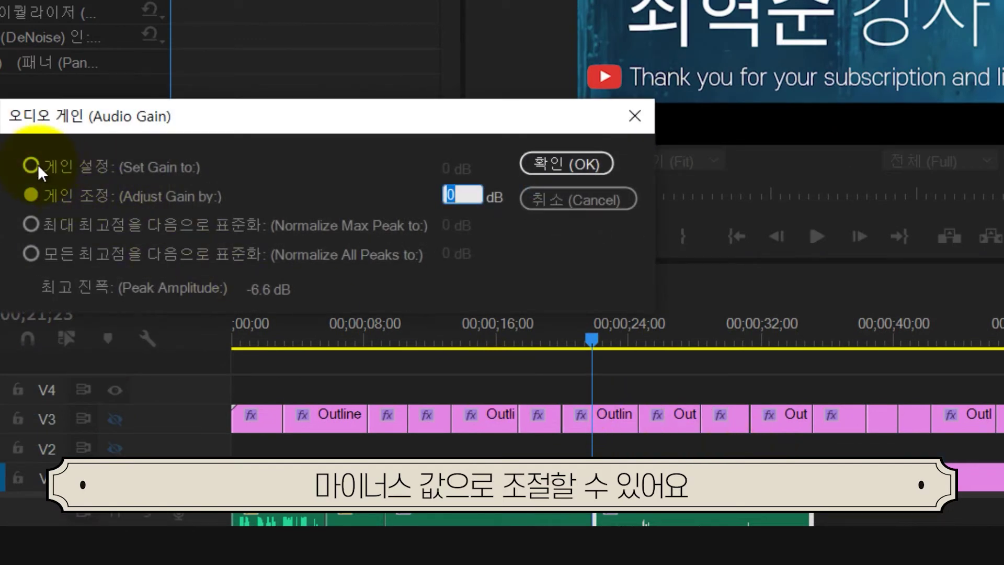
{"action": "left_click", "coordinate": [37, 166]}
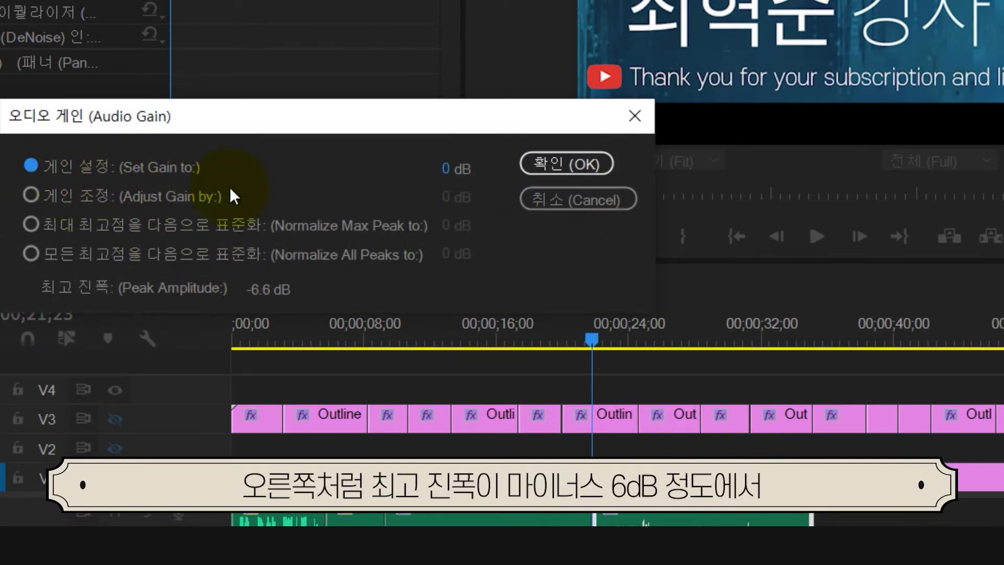
{"action": "left_click", "coordinate": [444, 171]}
{"action": "type", "text": "-5"}
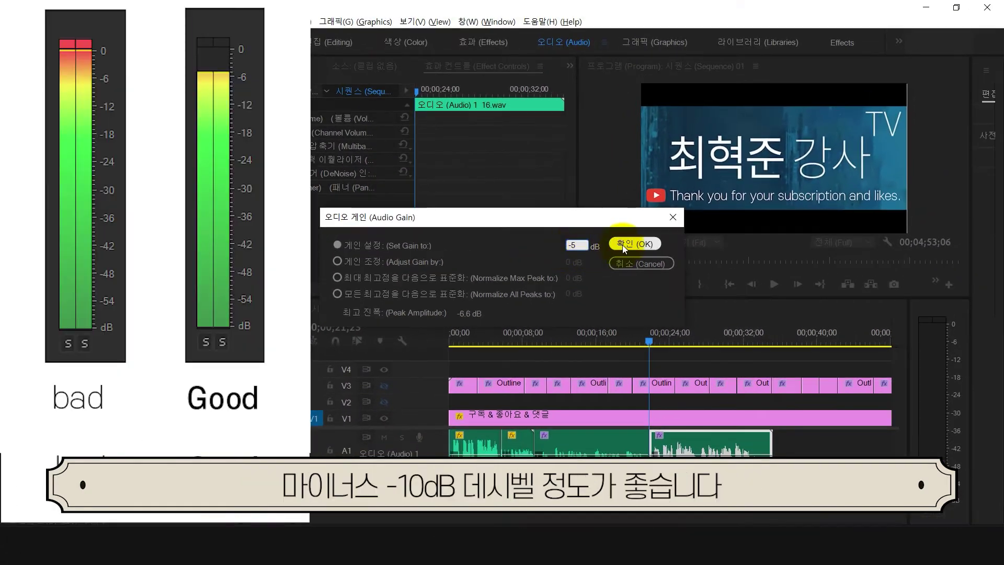
{"action": "left_click", "coordinate": [623, 244]}
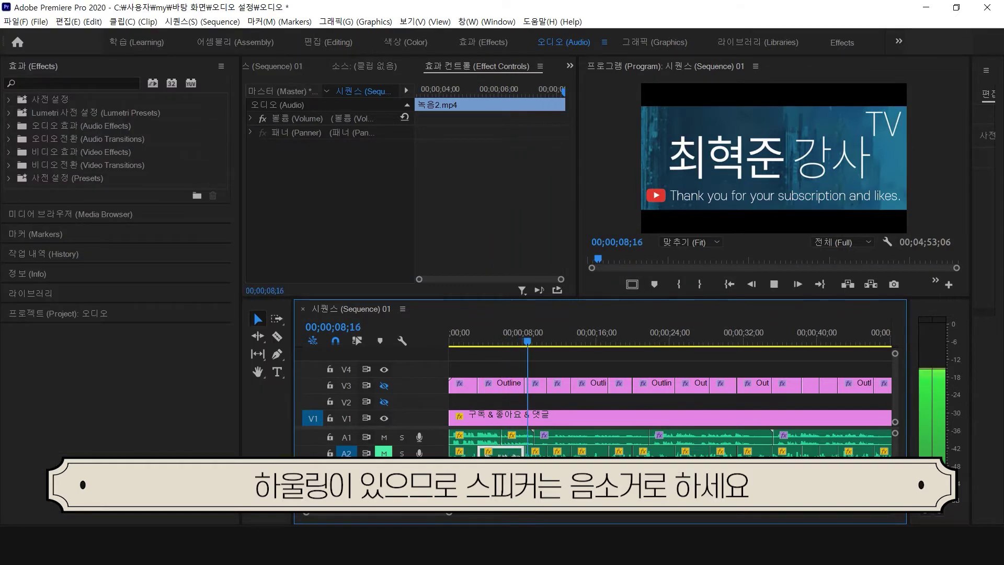
- In Audio Hardware preferences, set Default Input to Microphone (UFO Audio Driver)
{"action": "key", "text": "space"}
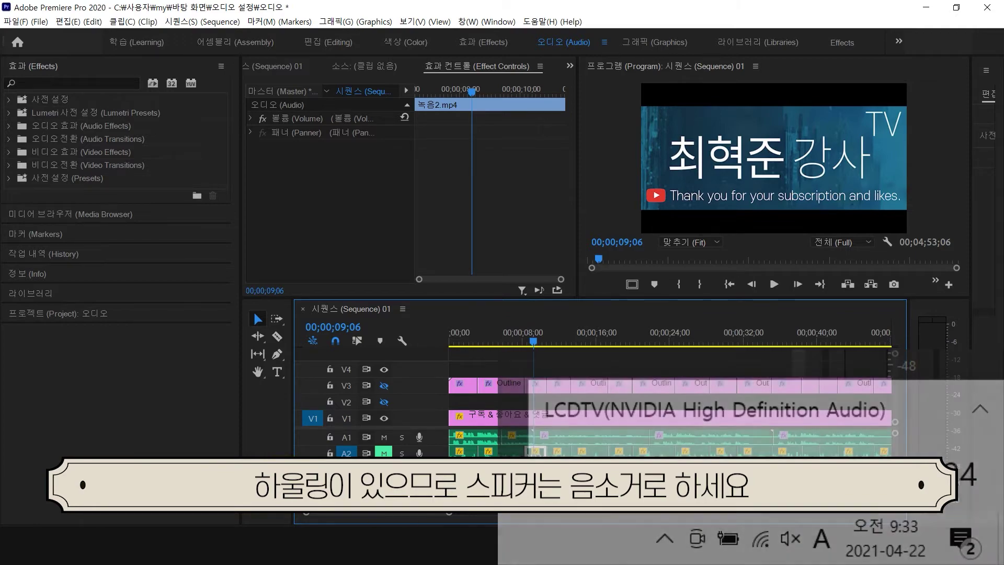
{"action": "left_click", "coordinate": [78, 22]}
{"action": "mouse_move", "coordinate": [460, 469]}
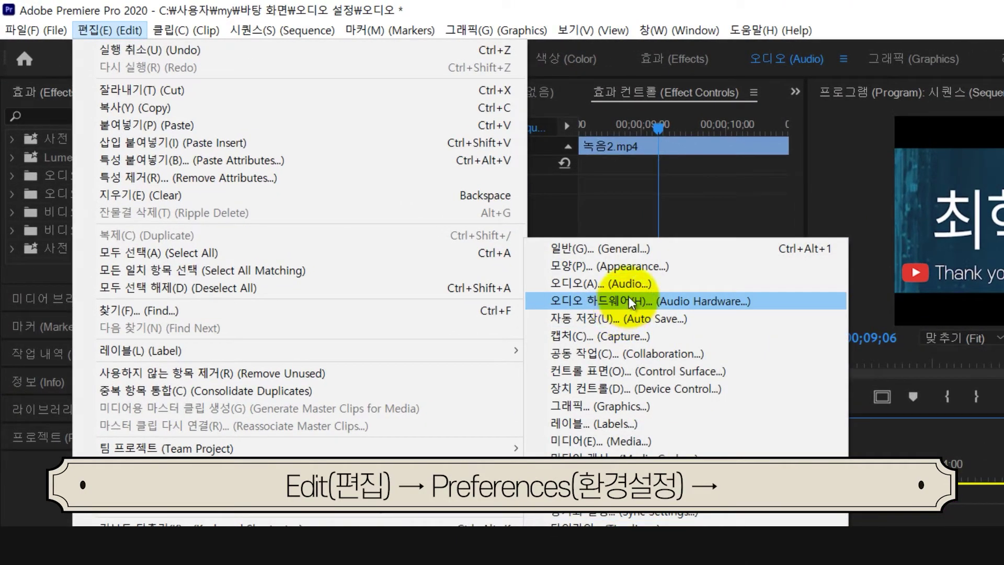
{"action": "left_click", "coordinate": [630, 298]}
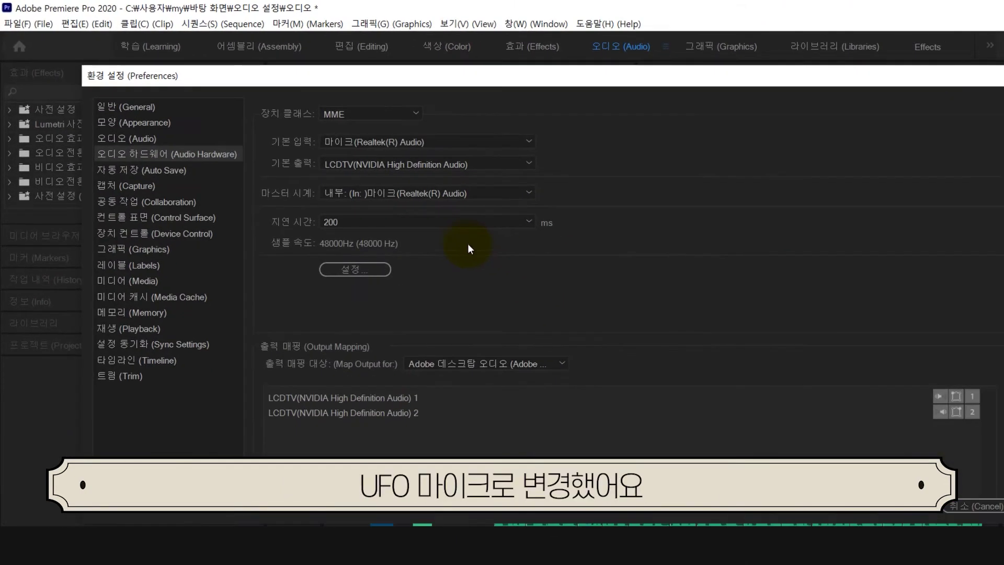
{"action": "left_click", "coordinate": [523, 141]}
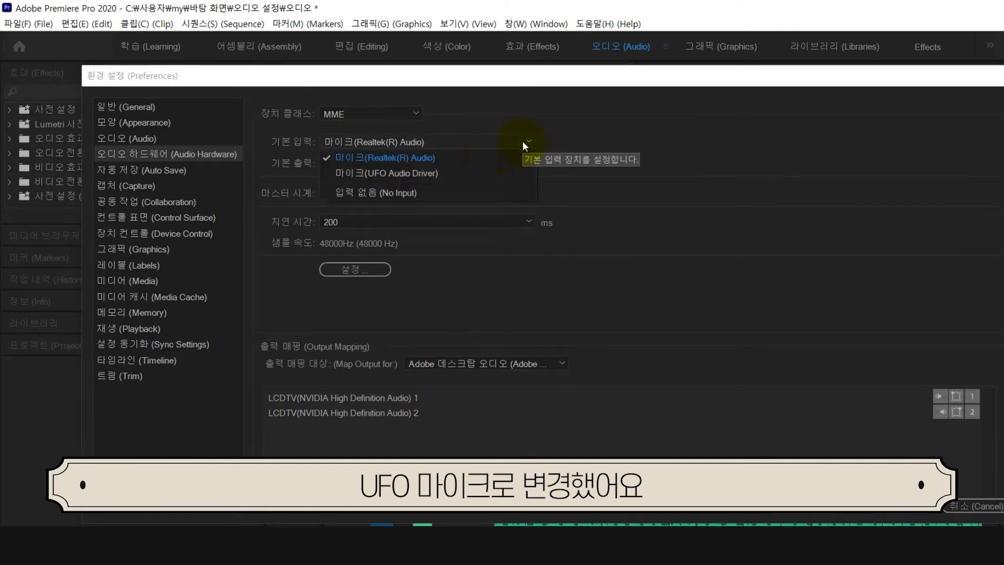
{"action": "left_click", "coordinate": [416, 175]}
{"action": "key", "text": "Return"}
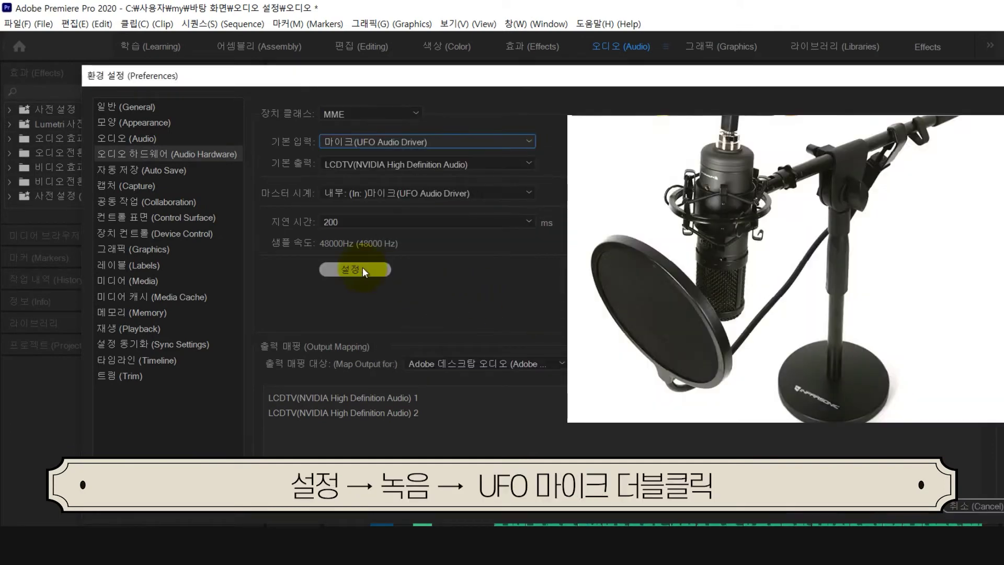
- Raise the UFO microphone's recording level to 100 in Windows Sound settings
{"action": "left_click", "coordinate": [363, 268]}
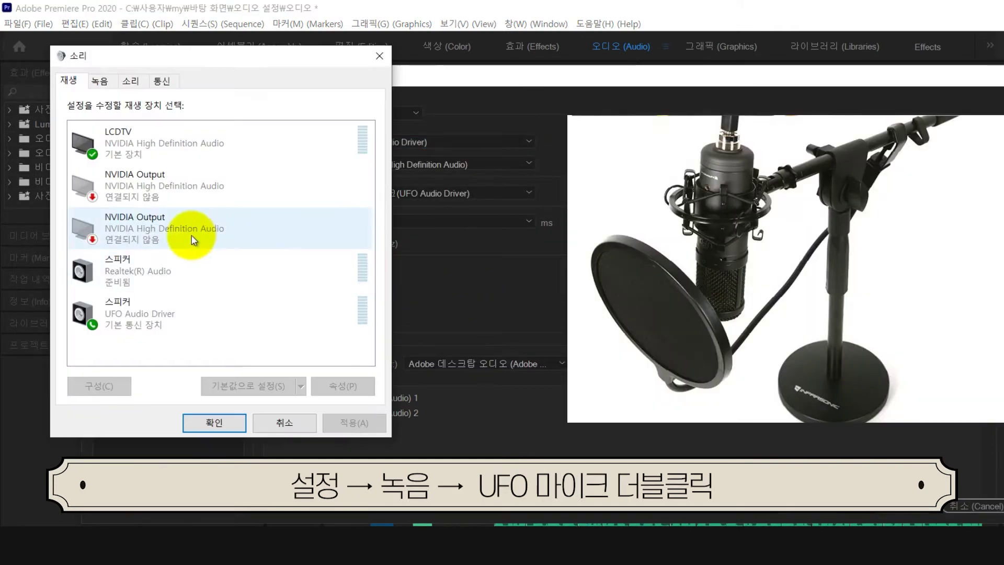
{"action": "left_click", "coordinate": [100, 80]}
{"action": "double_click", "coordinate": [140, 236]}
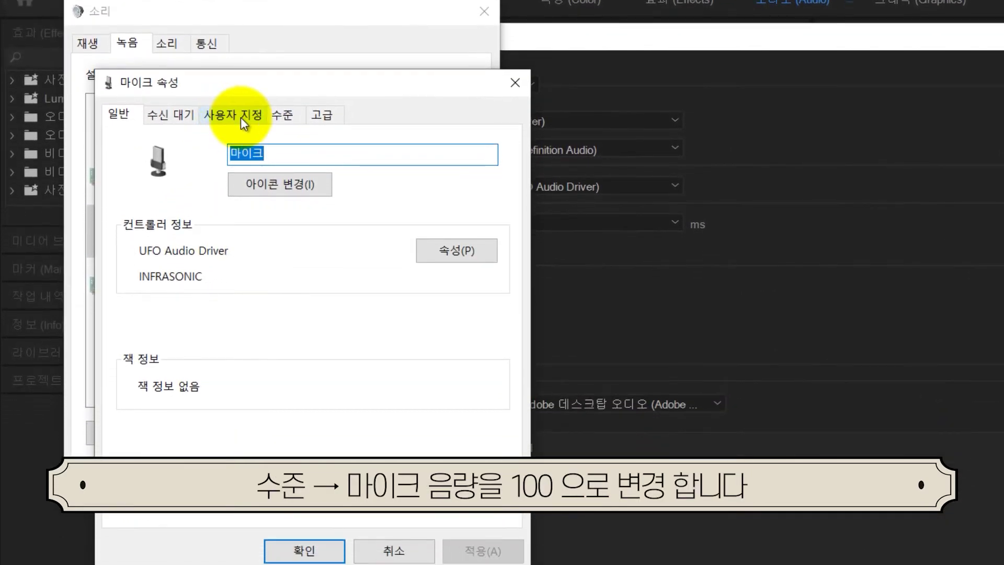
{"action": "left_click", "coordinate": [282, 114]}
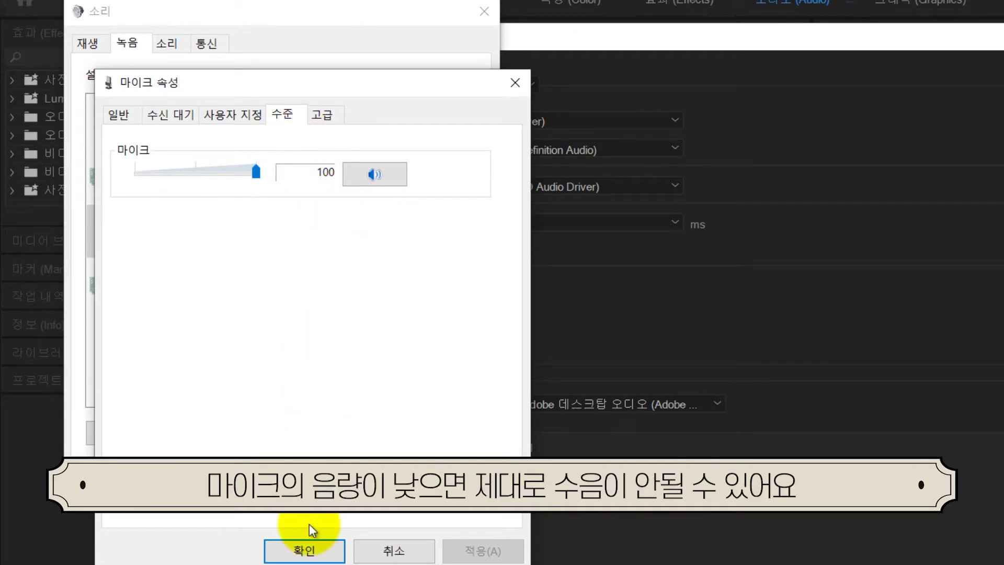
{"action": "left_click", "coordinate": [309, 538]}
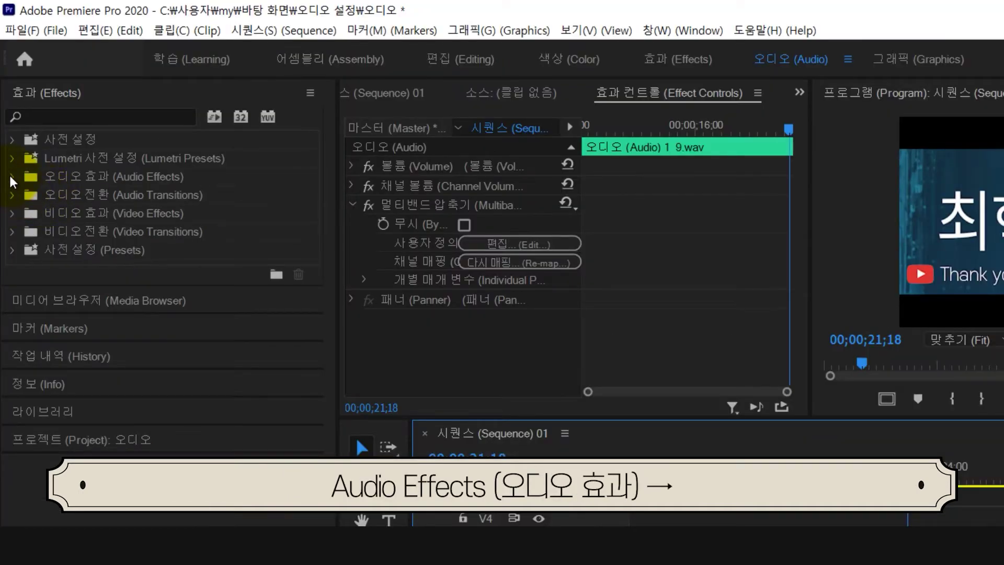
- Find Multiband Compressor under Amplitude and Compression and confirm its preset stays Broadcast
{"action": "left_click", "coordinate": [12, 177]}
{"action": "left_click", "coordinate": [23, 195]}
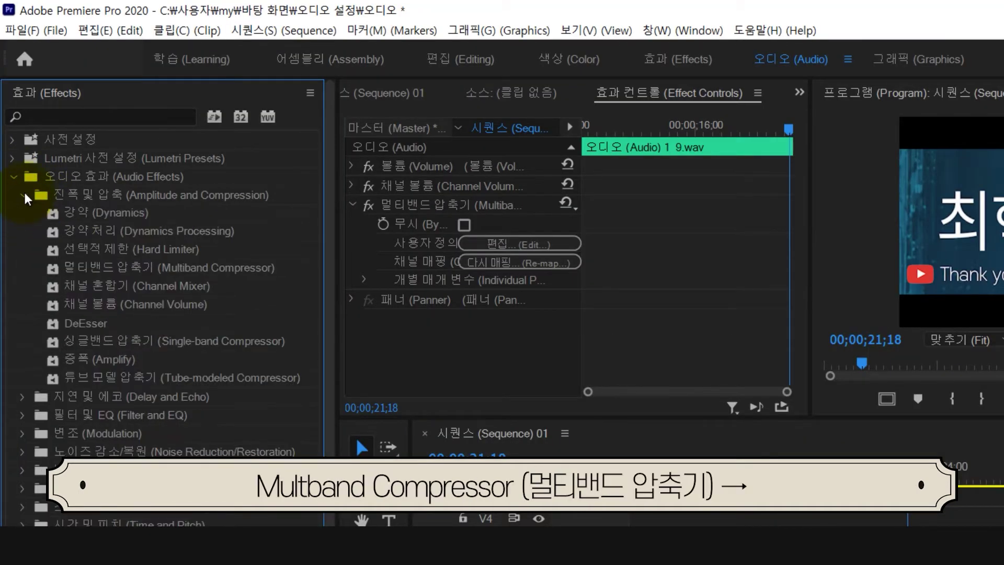
{"action": "left_click", "coordinate": [105, 264]}
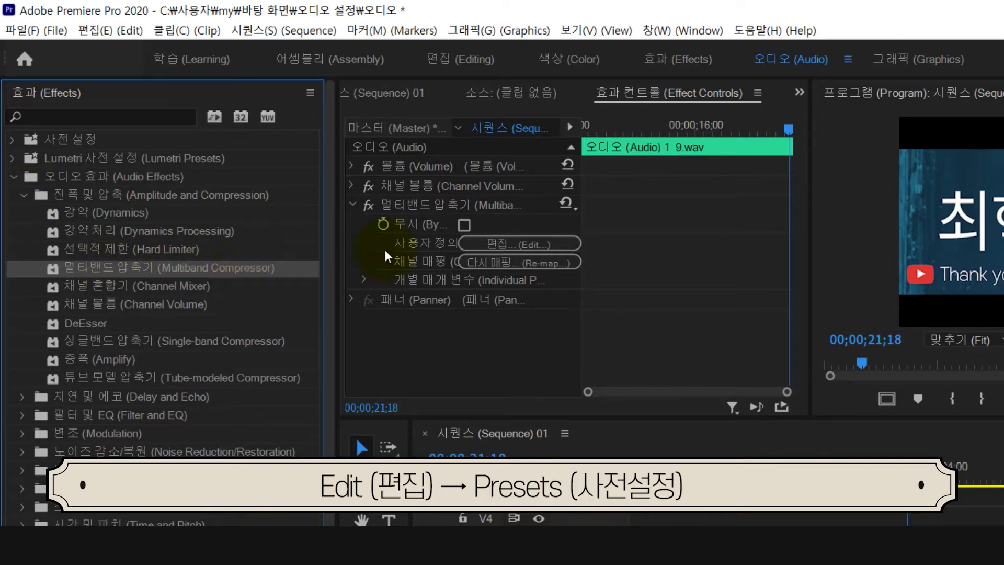
{"action": "left_click", "coordinate": [518, 244]}
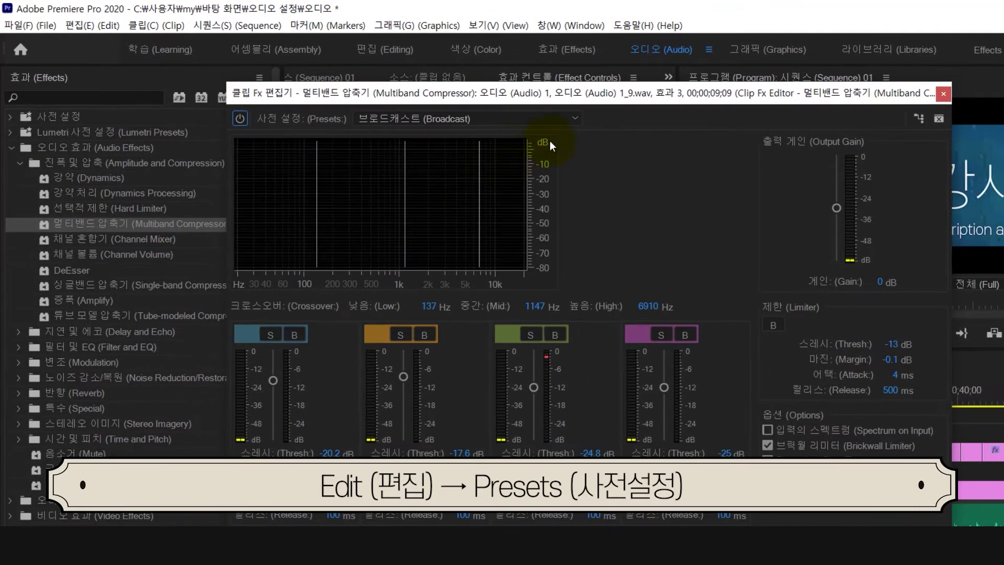
{"action": "left_click", "coordinate": [574, 116]}
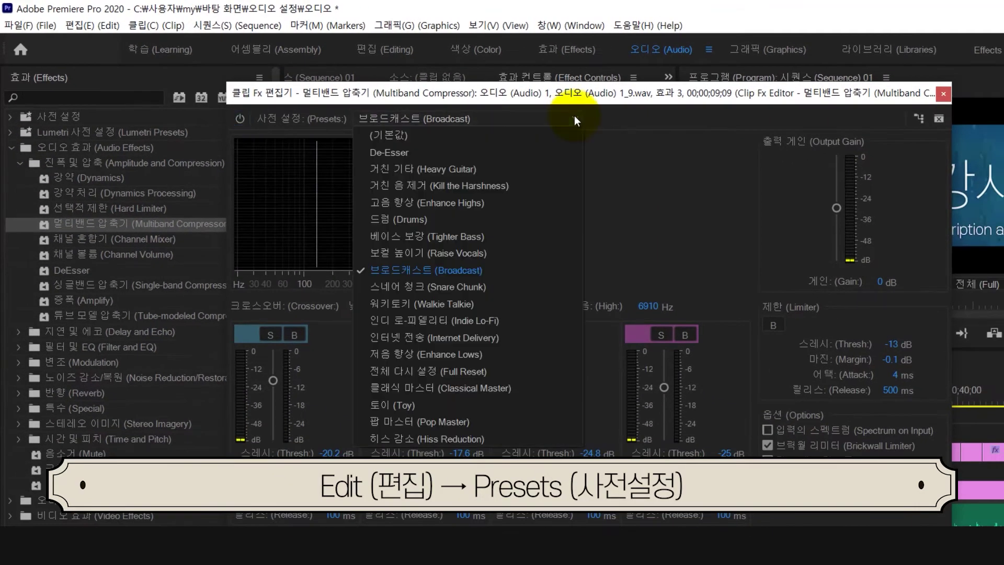
{"action": "left_click", "coordinate": [506, 271]}
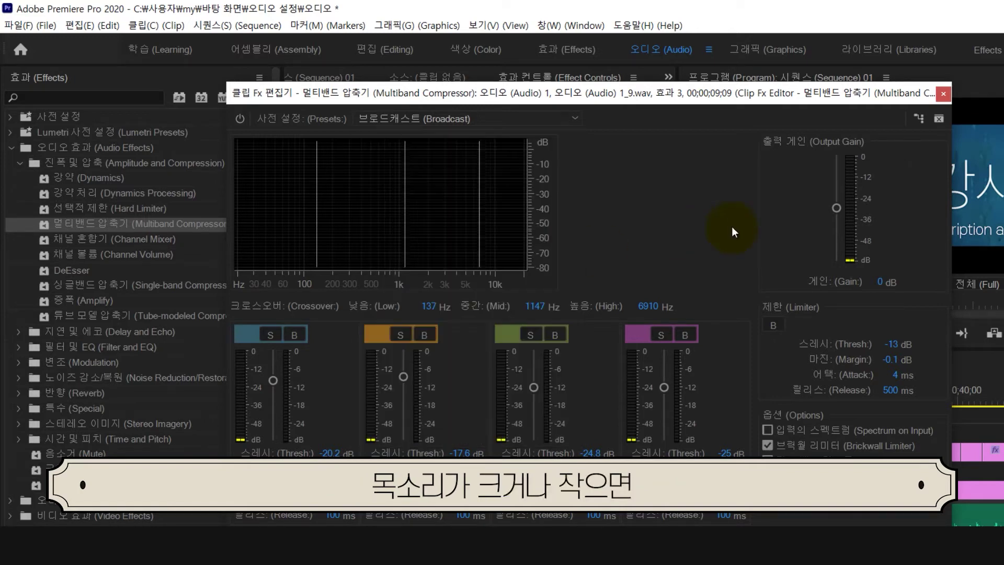
{"action": "left_click", "coordinate": [944, 93]}
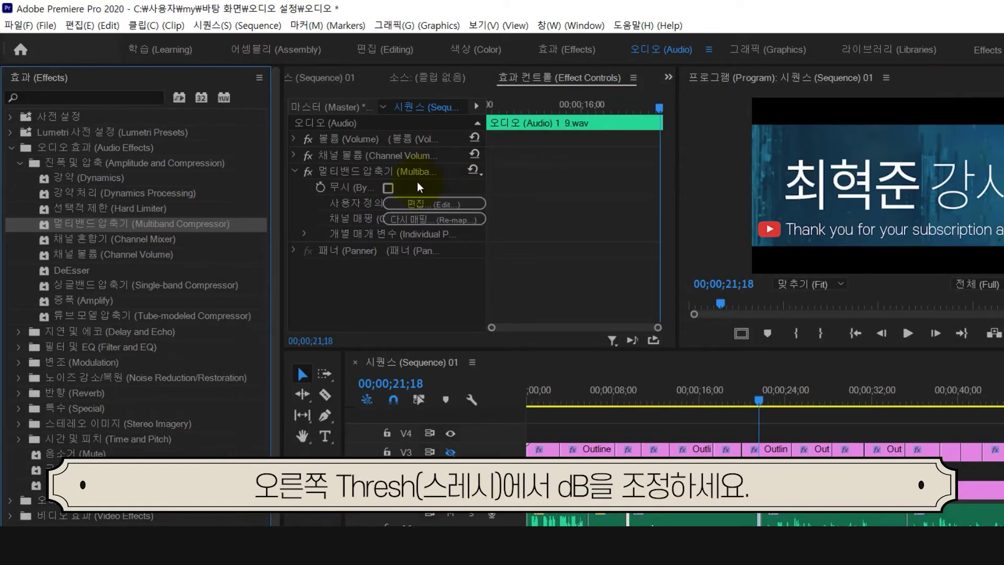
- Reopen the Multiband Compressor's Clip Fx Editor to adjust the band thresholds
{"action": "left_click", "coordinate": [407, 203]}
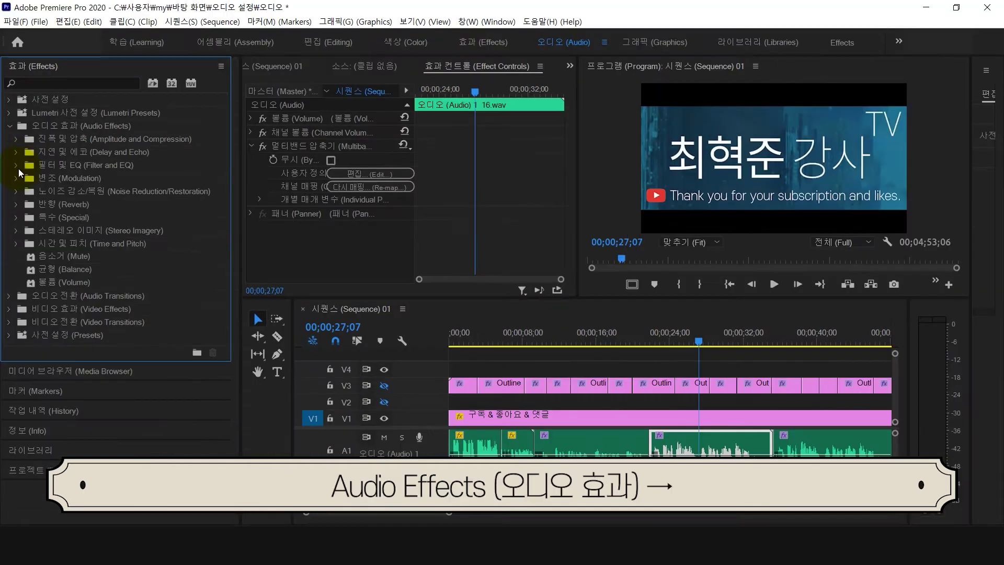
- Apply Parametric Equalizer and make its low band a 24dB/Oct high-pass at about 60 Hz
{"action": "left_click", "coordinate": [18, 167]}
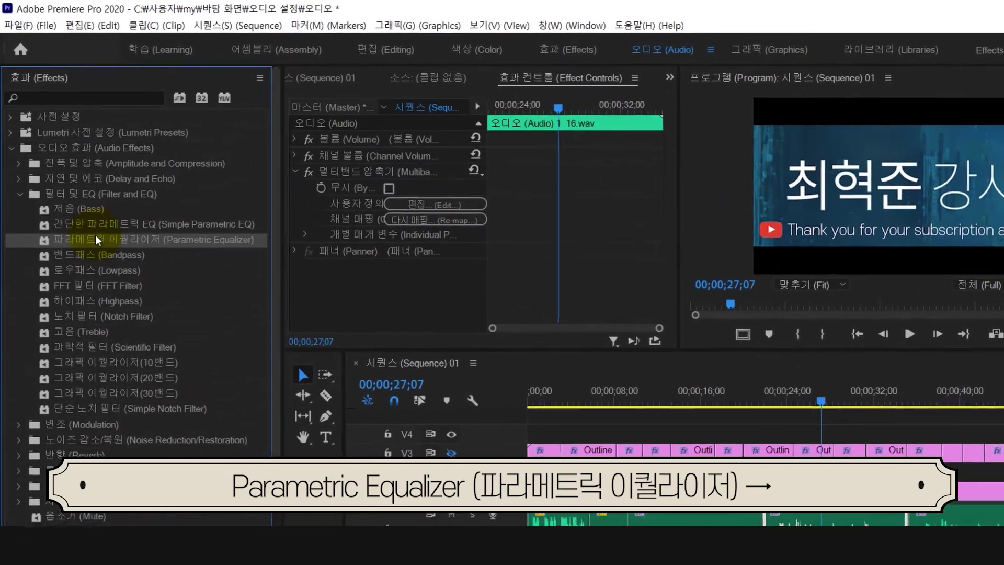
{"action": "left_click", "coordinate": [82, 203]}
{"action": "double_click", "coordinate": [103, 254]}
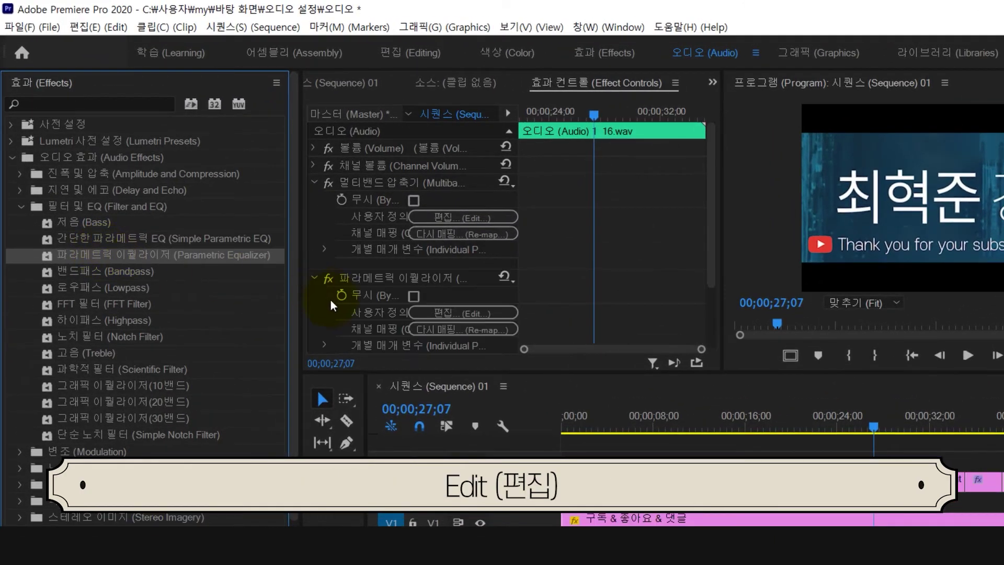
{"action": "left_click", "coordinate": [315, 184]}
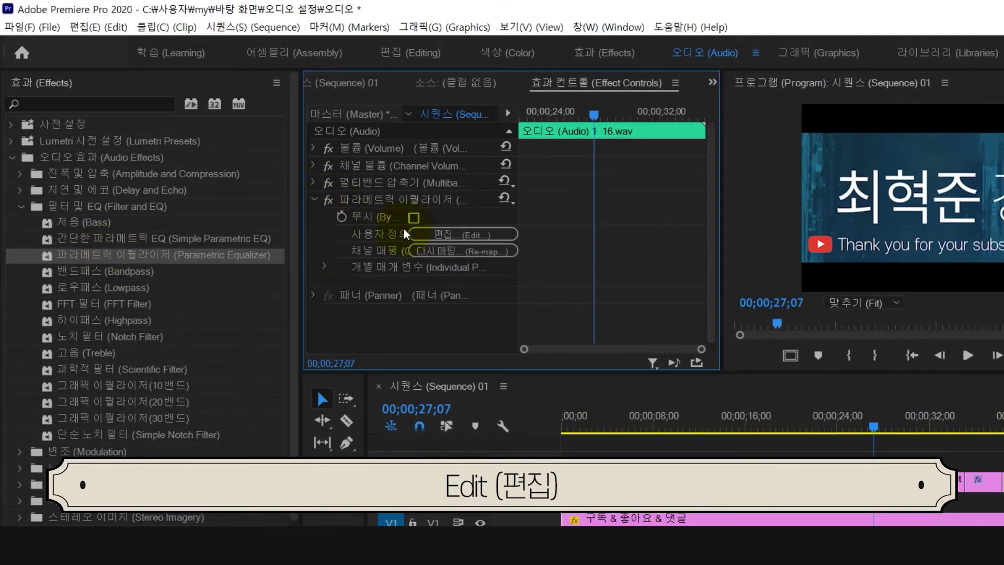
{"action": "left_click", "coordinate": [472, 235]}
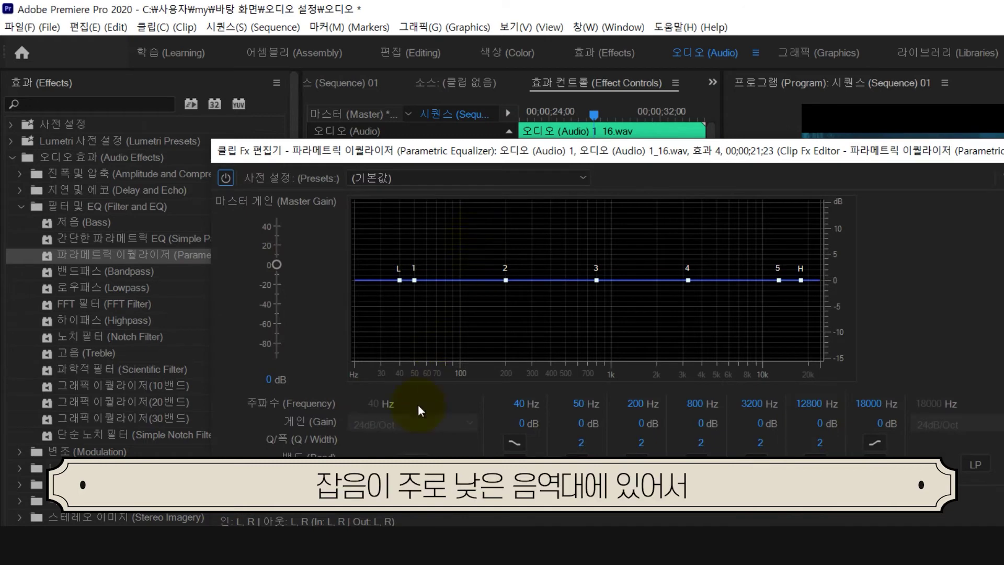
{"action": "left_click", "coordinate": [412, 450]}
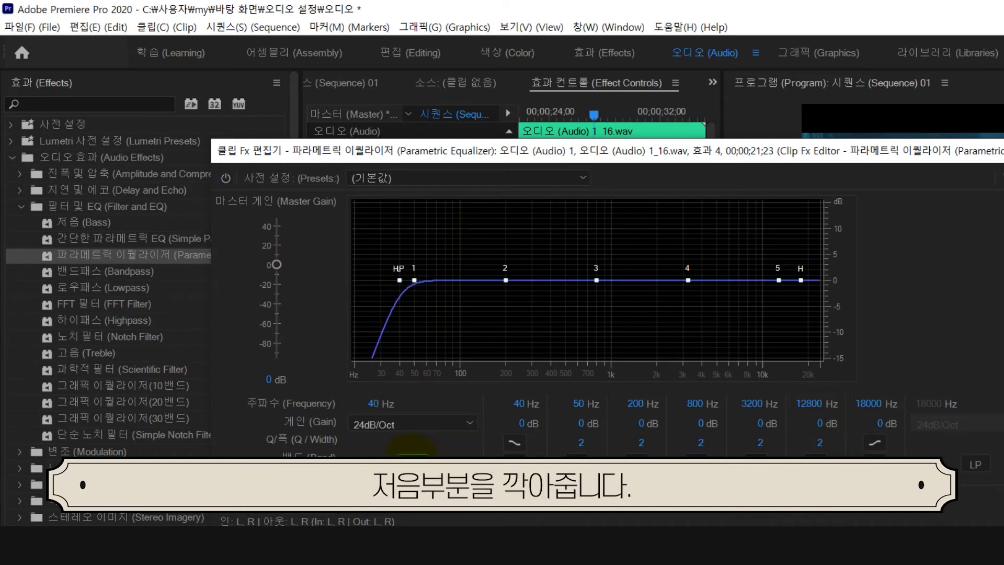
{"action": "left_click", "coordinate": [378, 408]}
{"action": "type", "text": "60"}
{"action": "left_click_drag", "start_coordinate": [378, 404], "coordinate": [379, 408]}
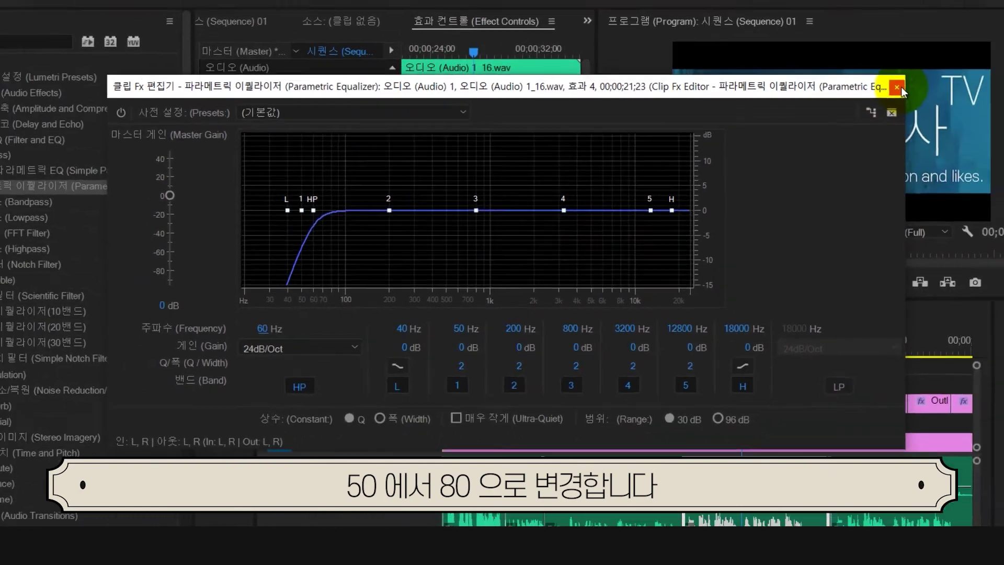
{"action": "left_click", "coordinate": [889, 83]}
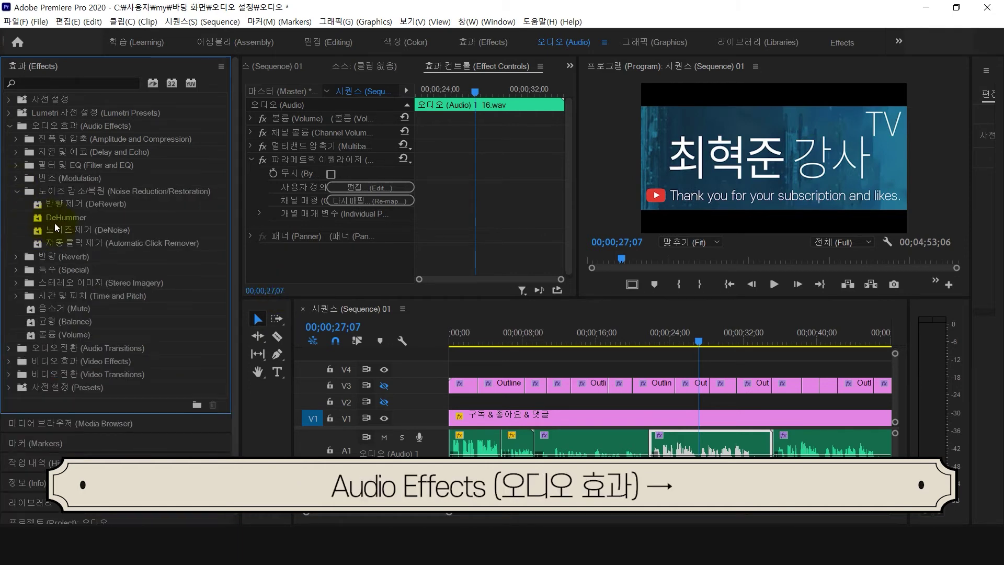
- Apply DeNoise with the Light Noise Reduction preset and processing focus on all frequencies
{"action": "left_click", "coordinate": [61, 230]}
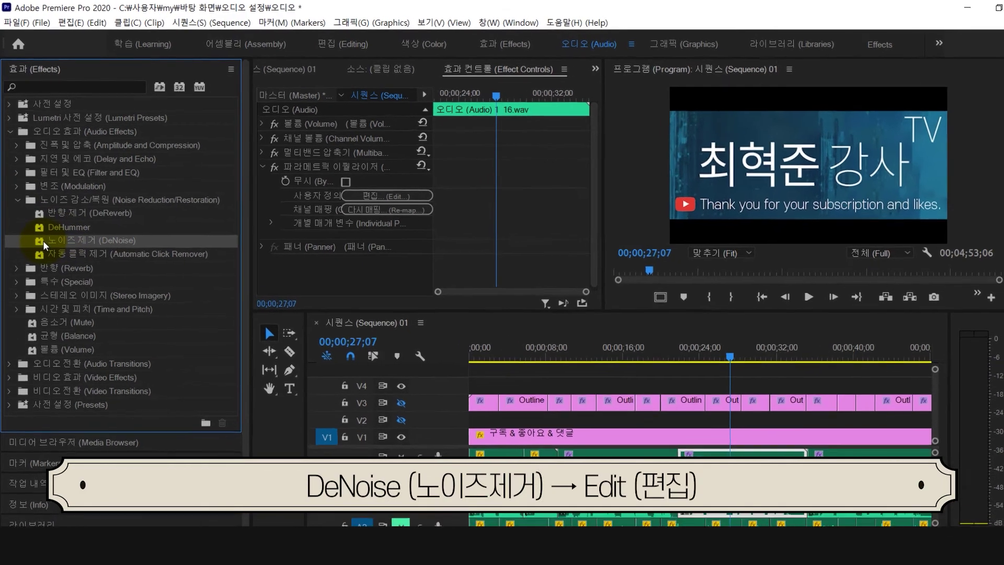
{"action": "left_click_drag", "start_coordinate": [43, 241], "coordinate": [264, 167]}
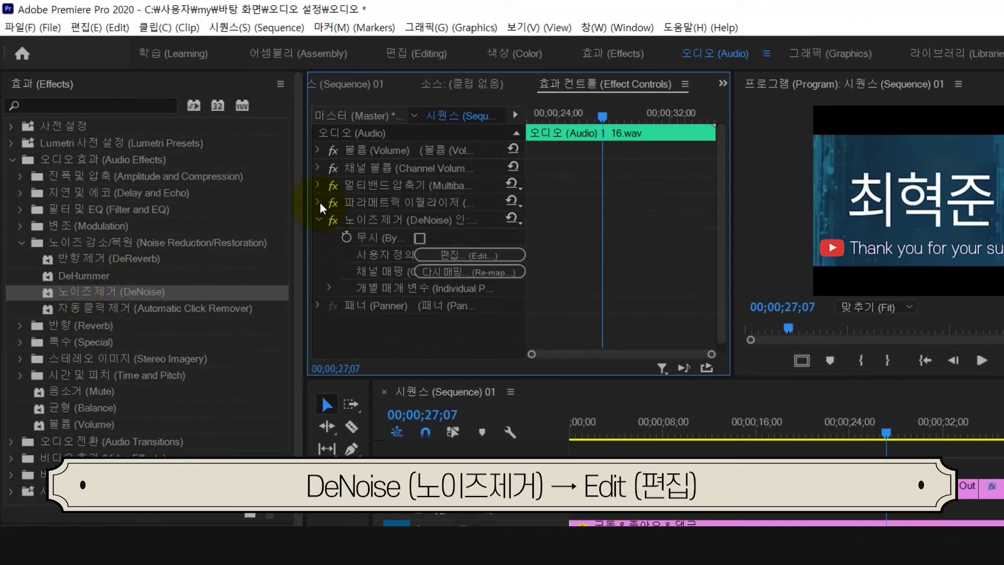
{"action": "left_click", "coordinate": [460, 253]}
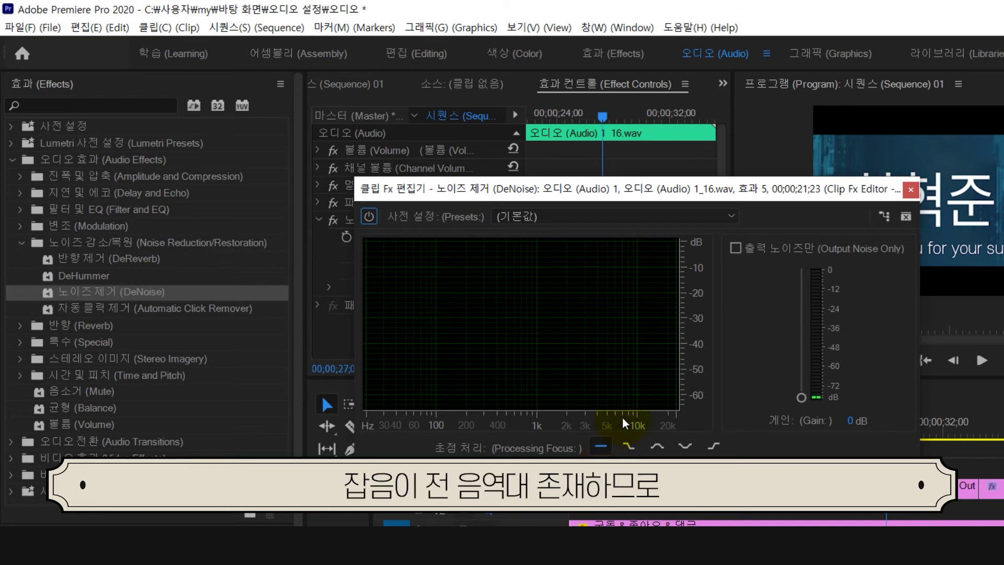
{"action": "left_click", "coordinate": [726, 219]}
{"action": "left_click", "coordinate": [686, 252]}
{"action": "left_click", "coordinate": [728, 215]}
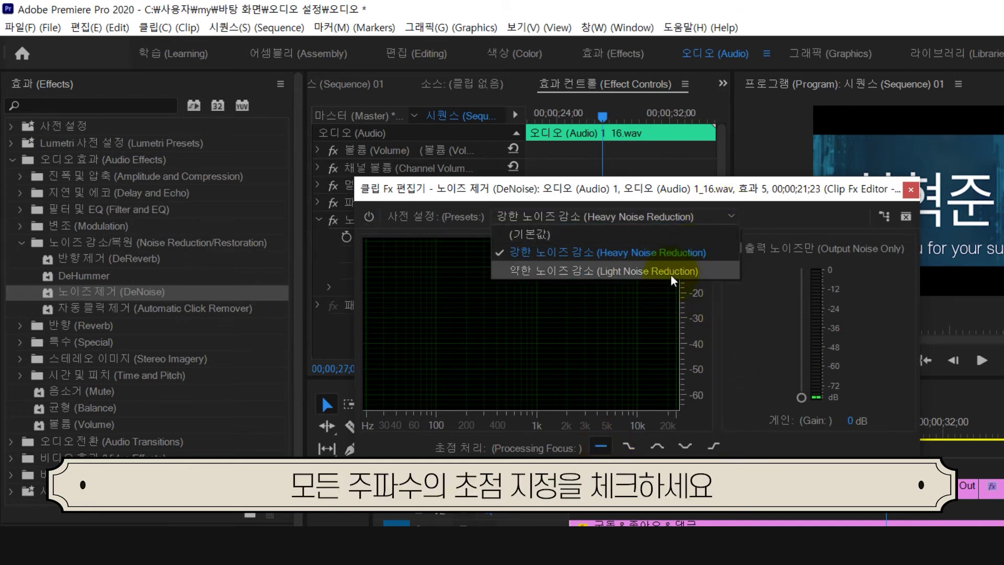
{"action": "left_click", "coordinate": [670, 275]}
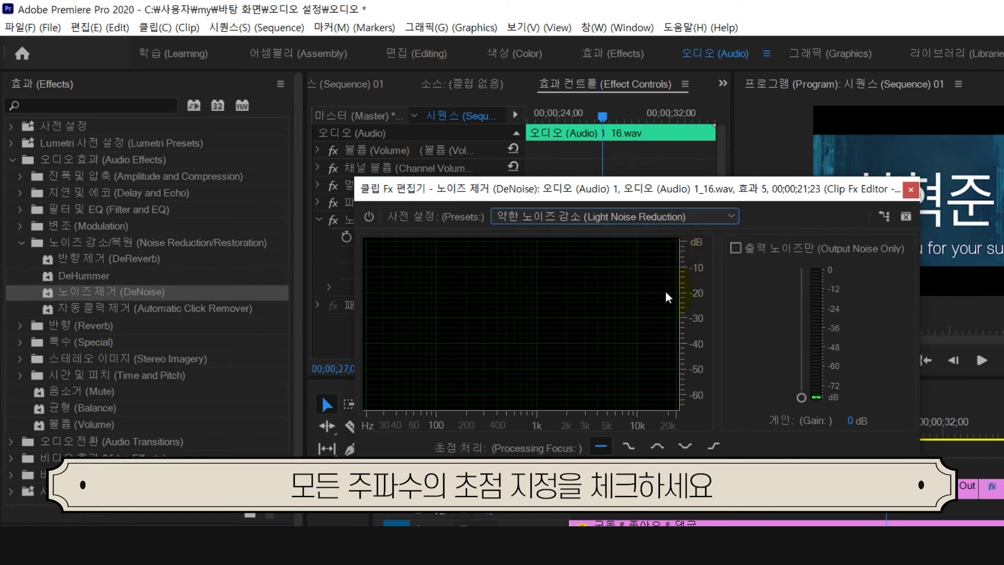
{"action": "left_click", "coordinate": [601, 446]}
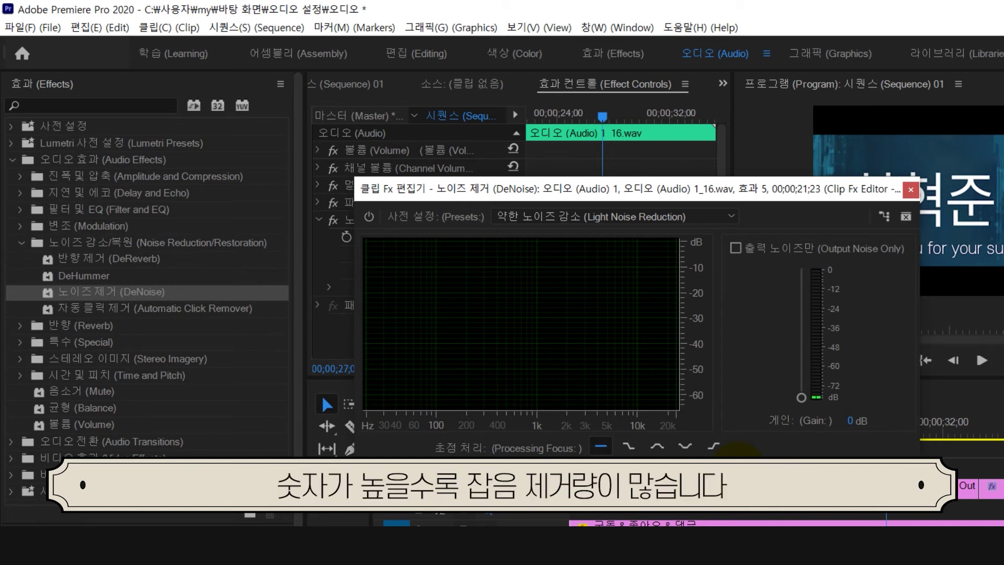
{"action": "left_click", "coordinate": [910, 190]}
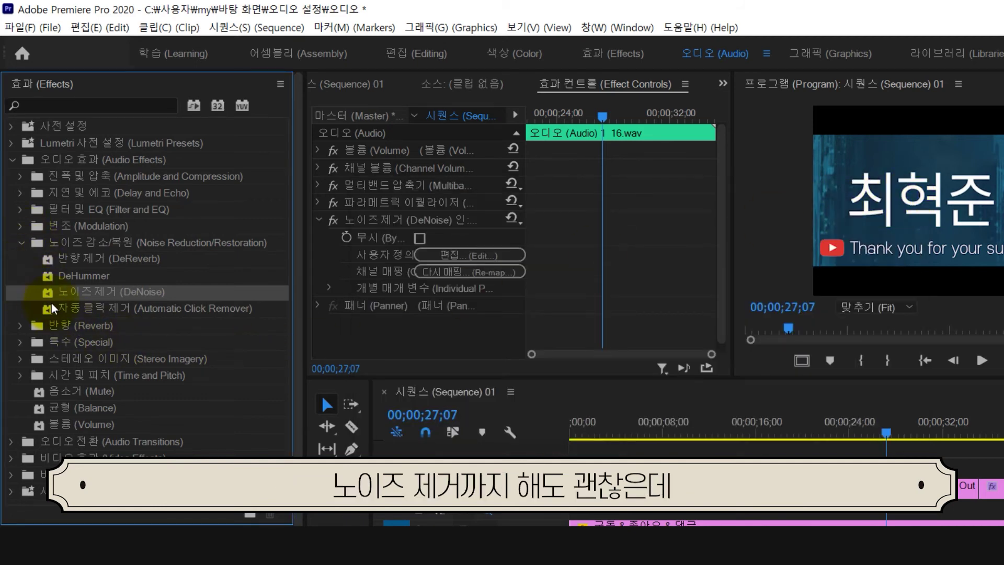
- Apply DeReverb below DeNoise, collapse DeNoise, and open DeReverb's Clip Fx Editor
{"action": "left_click", "coordinate": [82, 262]}
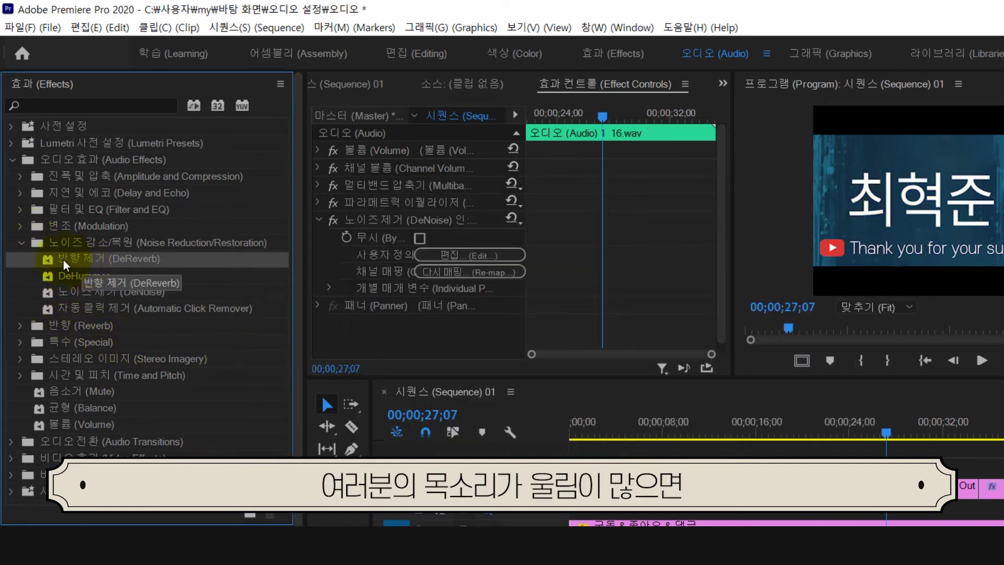
{"action": "left_click_drag", "start_coordinate": [51, 258], "coordinate": [321, 248]}
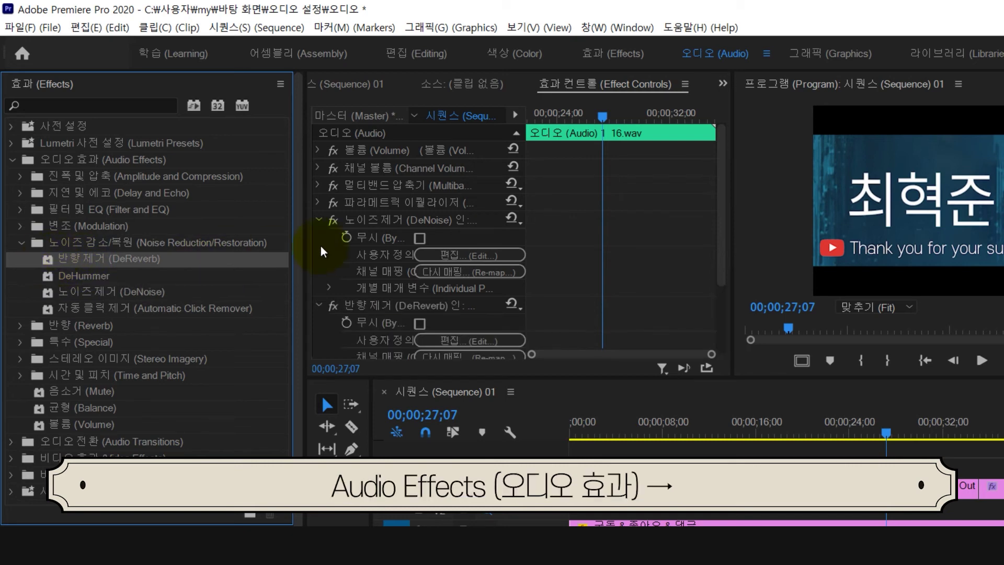
{"action": "left_click", "coordinate": [321, 218]}
{"action": "left_click", "coordinate": [491, 270]}
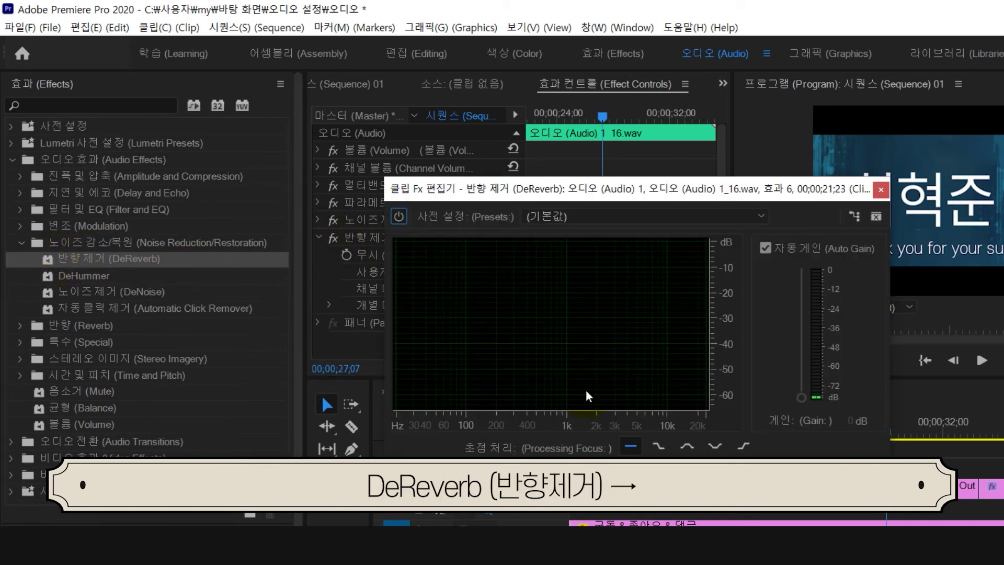